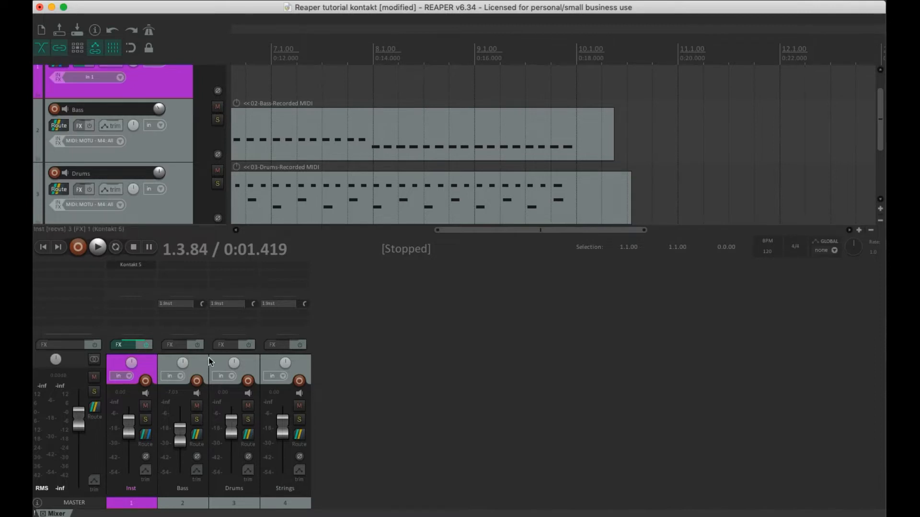
# Look over the Bass, Drums and Strings MIDI tracks in the mixer and arrangement
pyautogui.click(200, 367)
pyautogui.click(218, 365)
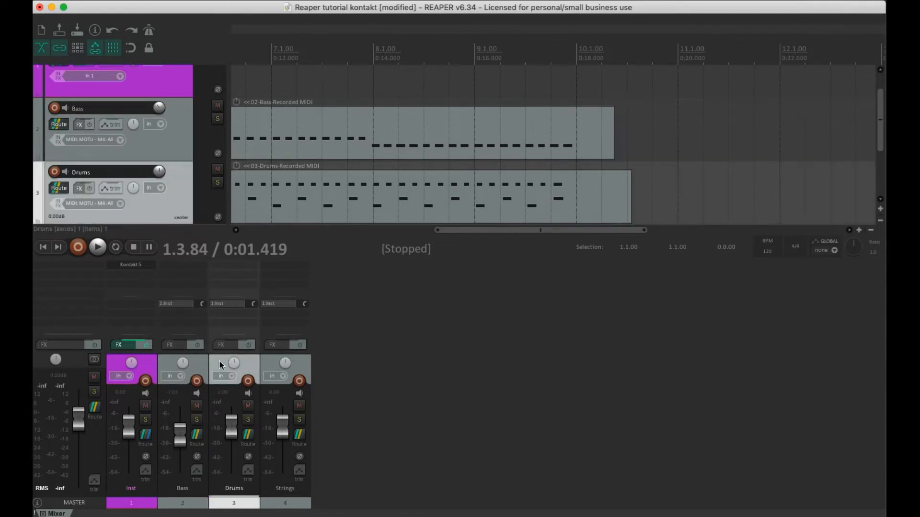
pyautogui.click(272, 359)
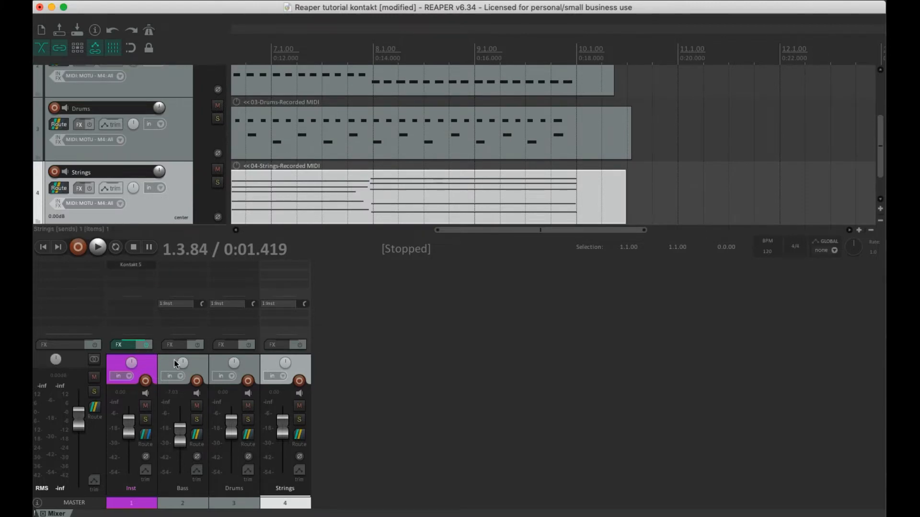
pyautogui.click(217, 364)
pyautogui.click(196, 364)
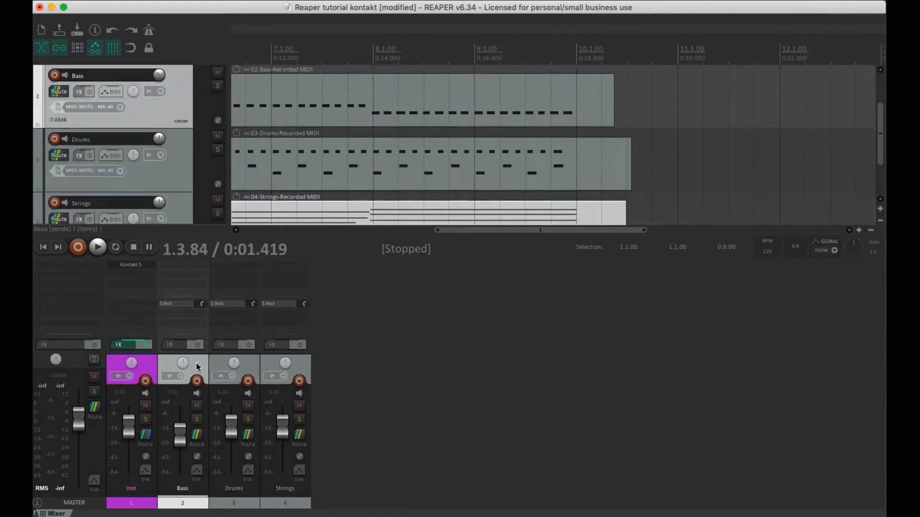
pyautogui.click(267, 364)
pyautogui.click(250, 366)
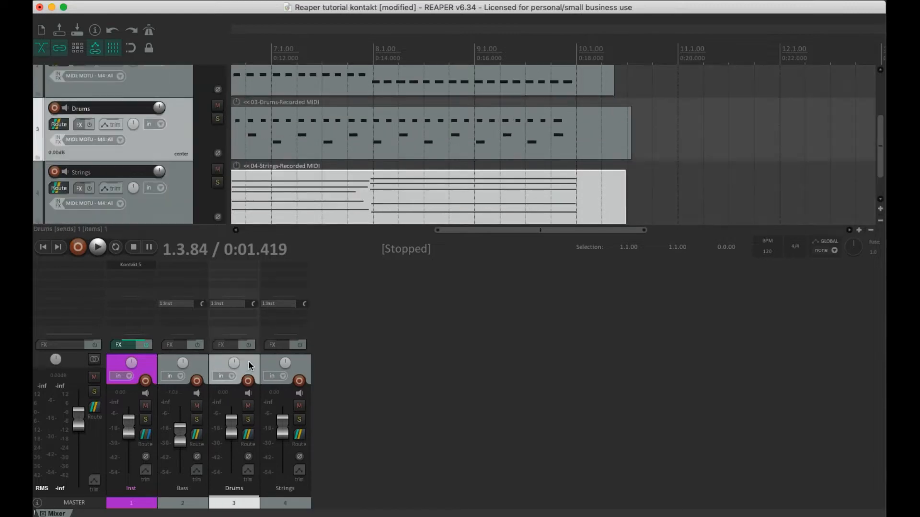
pyautogui.click(202, 362)
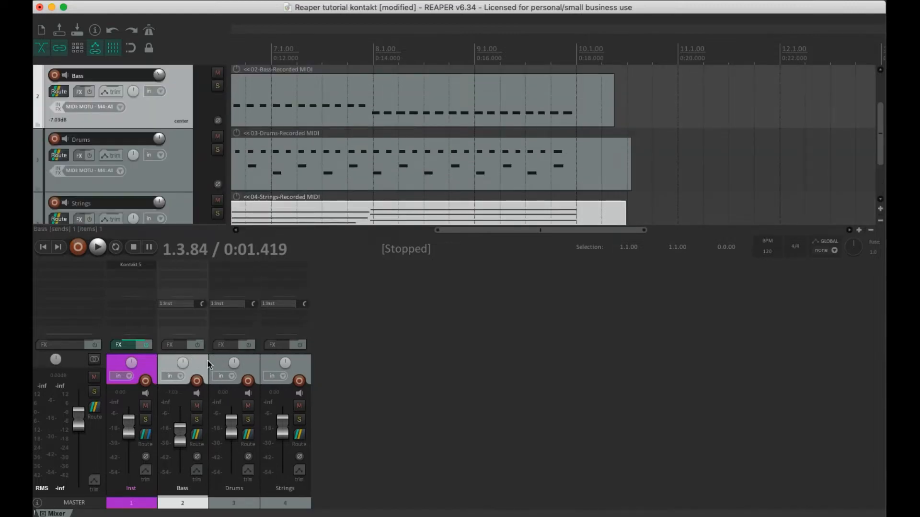
pyautogui.click(217, 363)
pyautogui.click(268, 357)
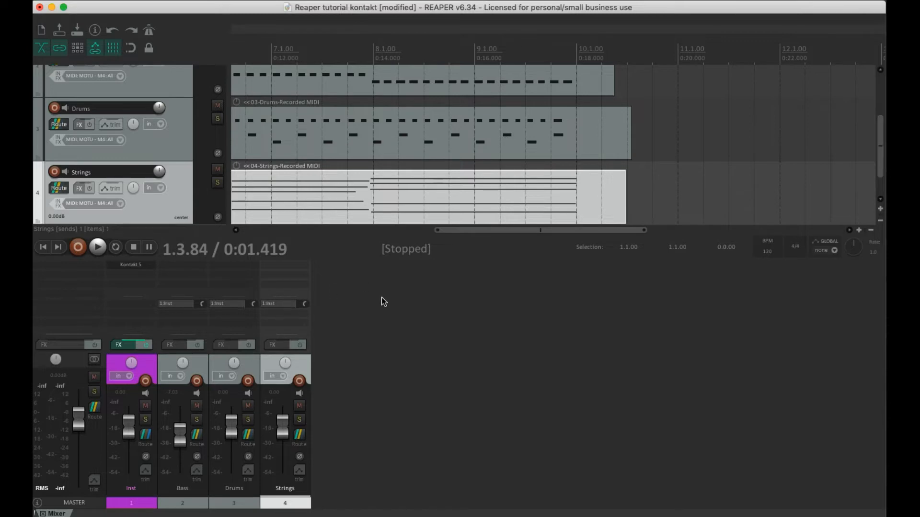
pyautogui.click(198, 362)
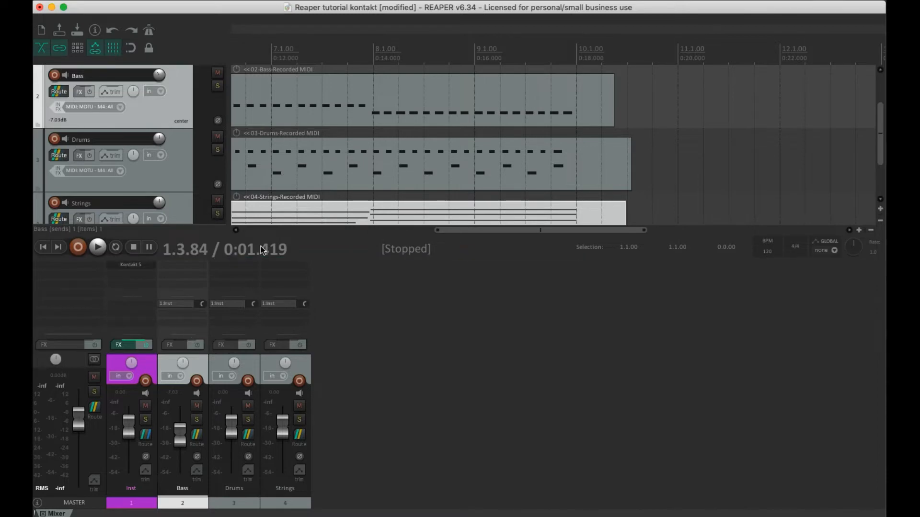
# Play back the recorded Bass, Drums and Strings parts from shortly before bar 2, and stop playback
pyautogui.hscroll(-10, 306, 145)
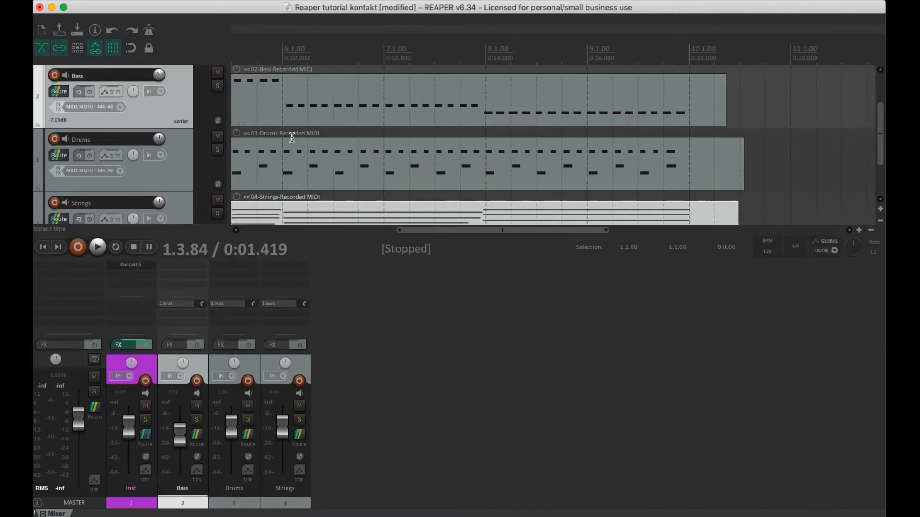
pyautogui.click(315, 84)
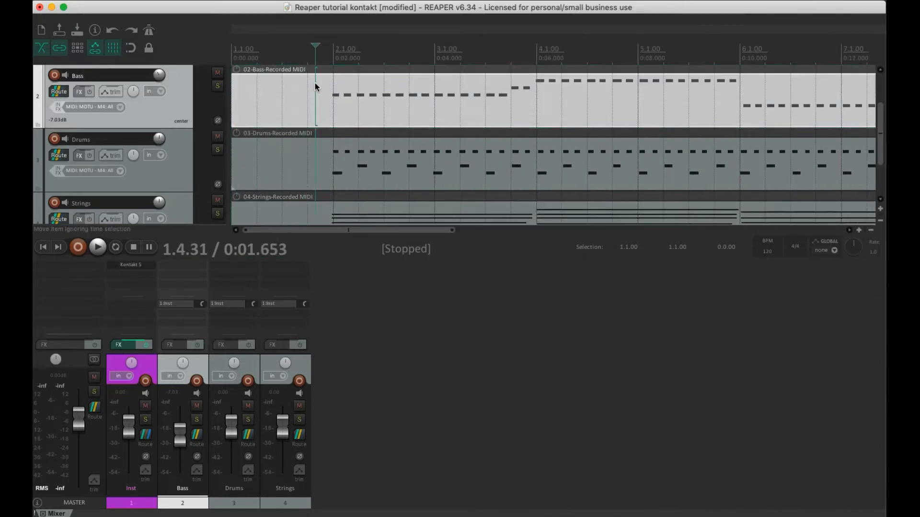
pyautogui.press('space')
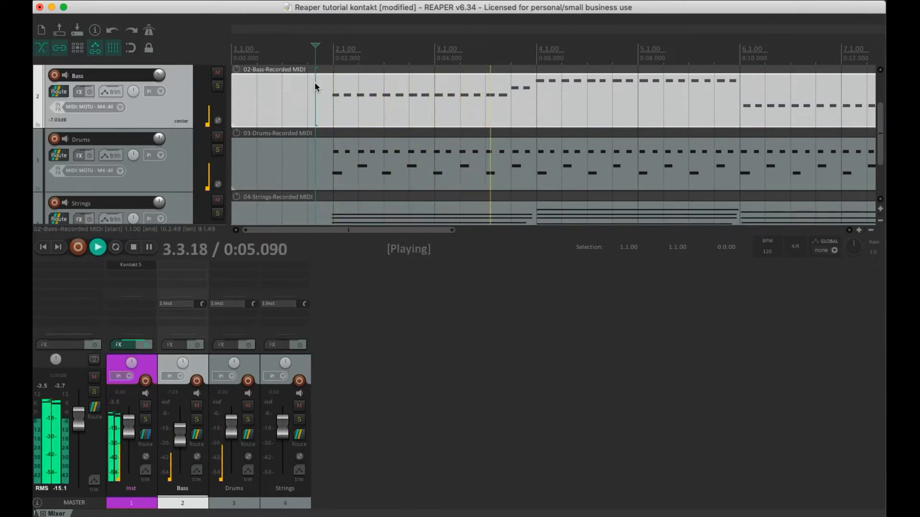
pyautogui.press('space')
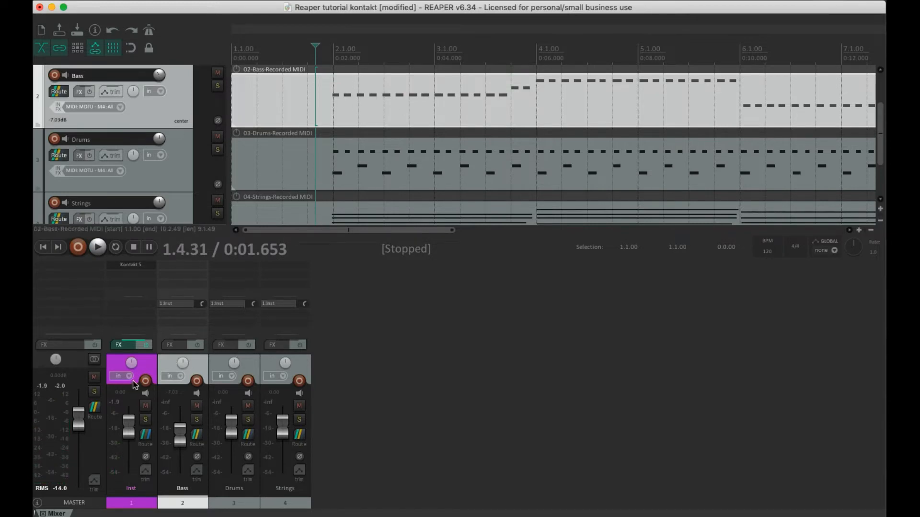
pyautogui.click(144, 367)
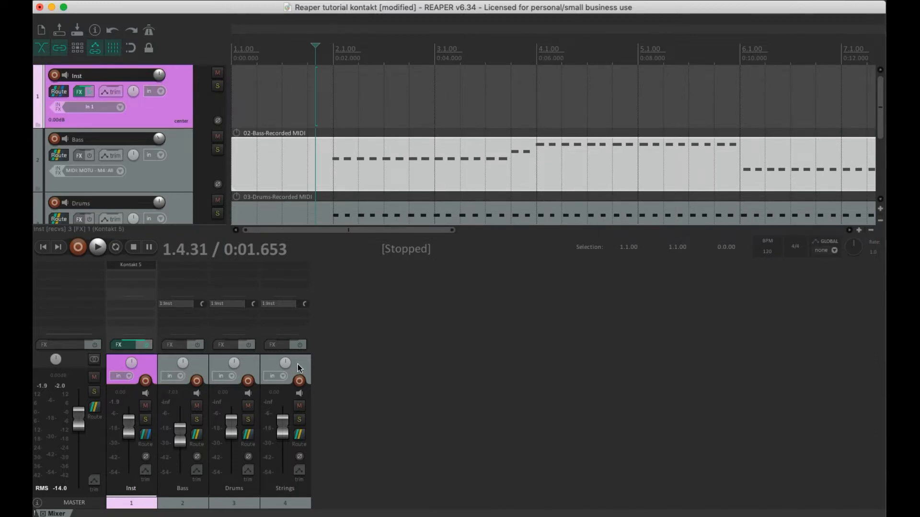
pyautogui.click(198, 367)
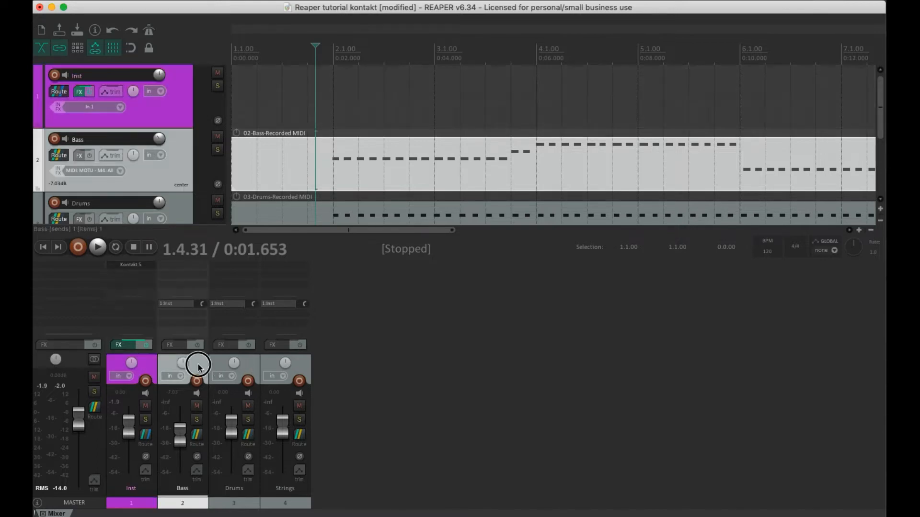
pyautogui.click(217, 365)
pyautogui.click(261, 362)
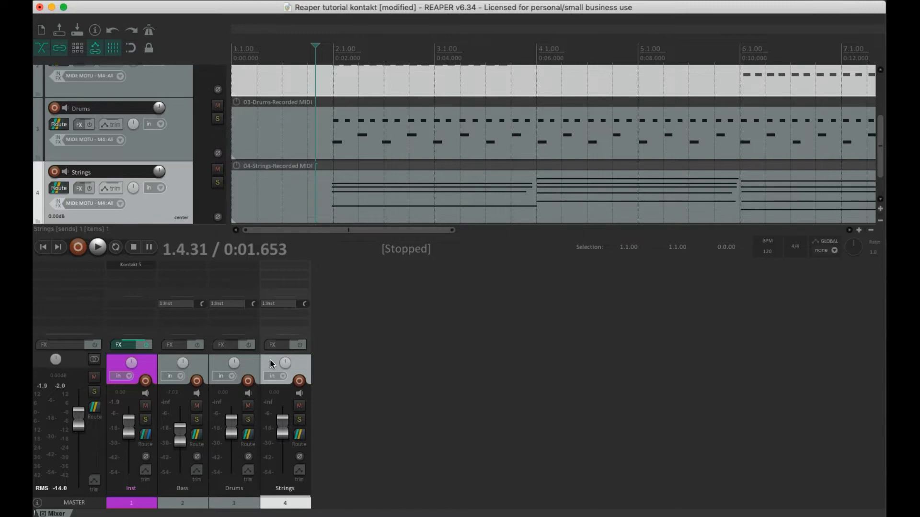
pyautogui.click(203, 358)
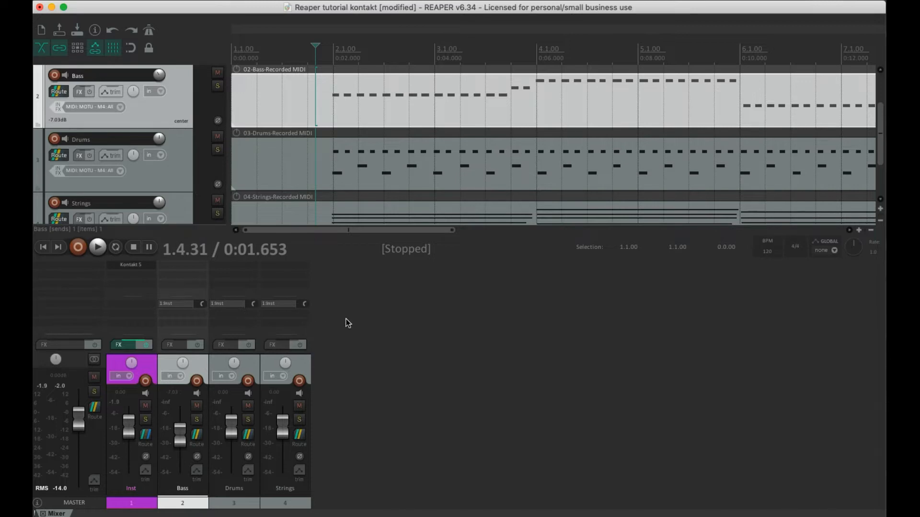
# Check the project's advanced settings for the option that allows feedback in routing, and accept the dialog
pyautogui.click(113, 1)
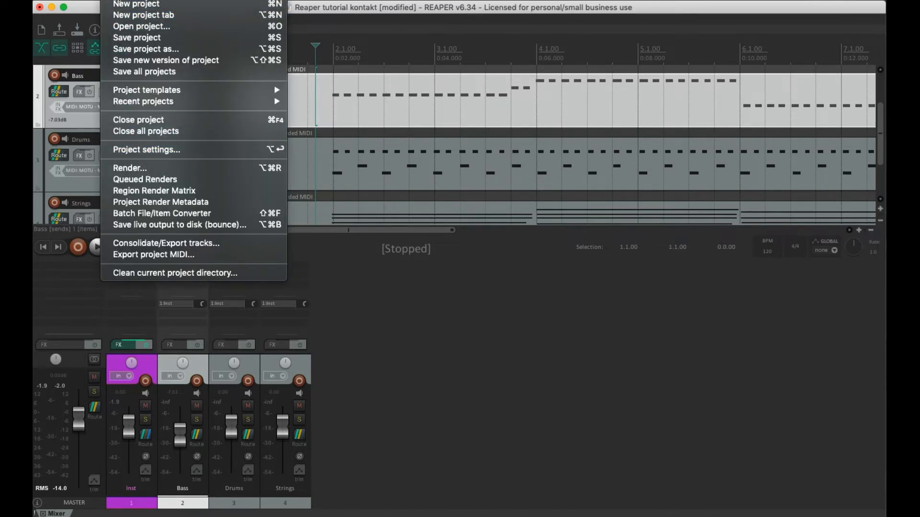
pyautogui.click(146, 150)
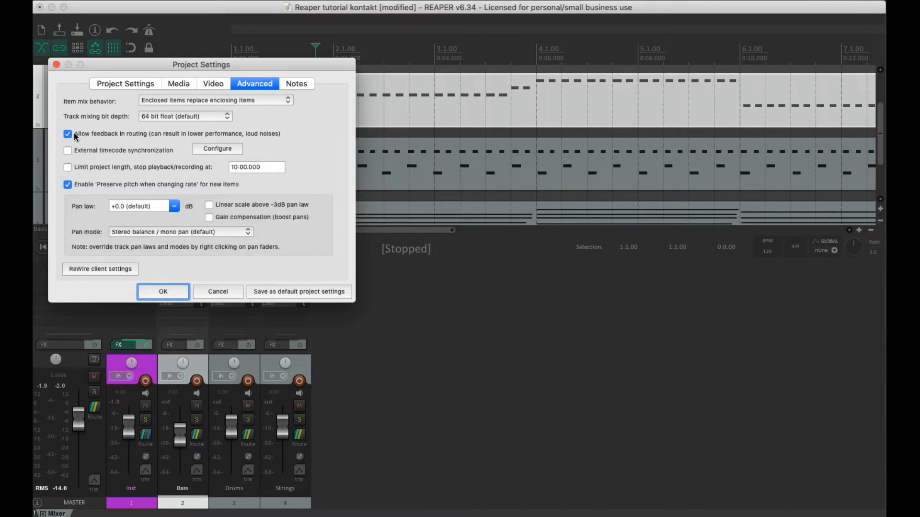
pyautogui.click(163, 293)
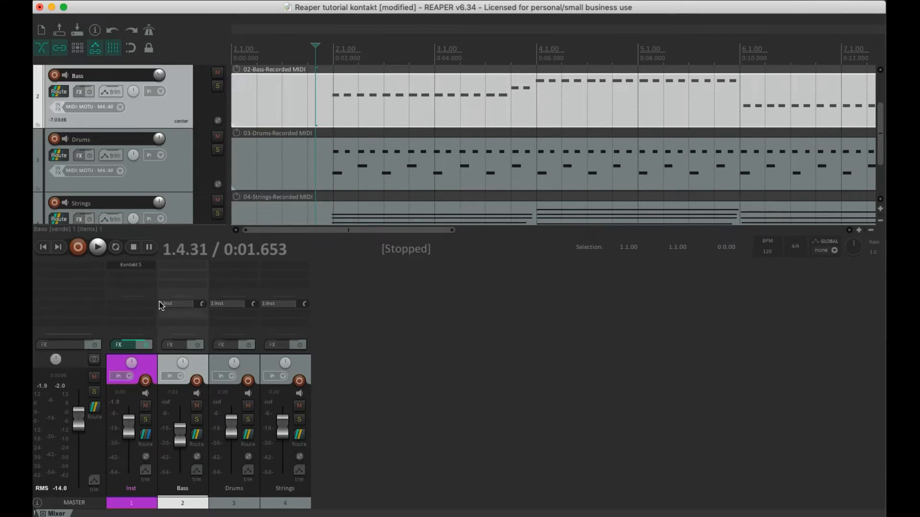
# Open the Kontakt 5 instrument on the Inst track, and hide and show its Outputs section again
pyautogui.click(133, 269)
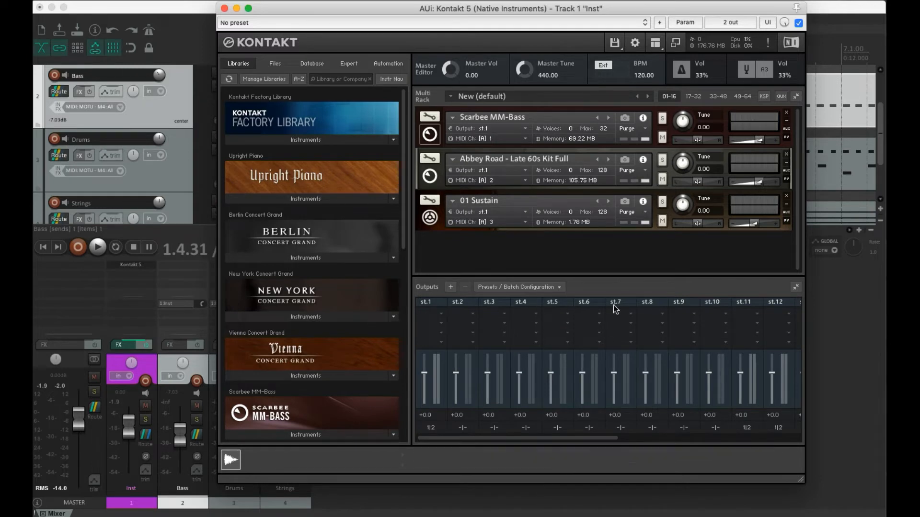
pyautogui.click(655, 44)
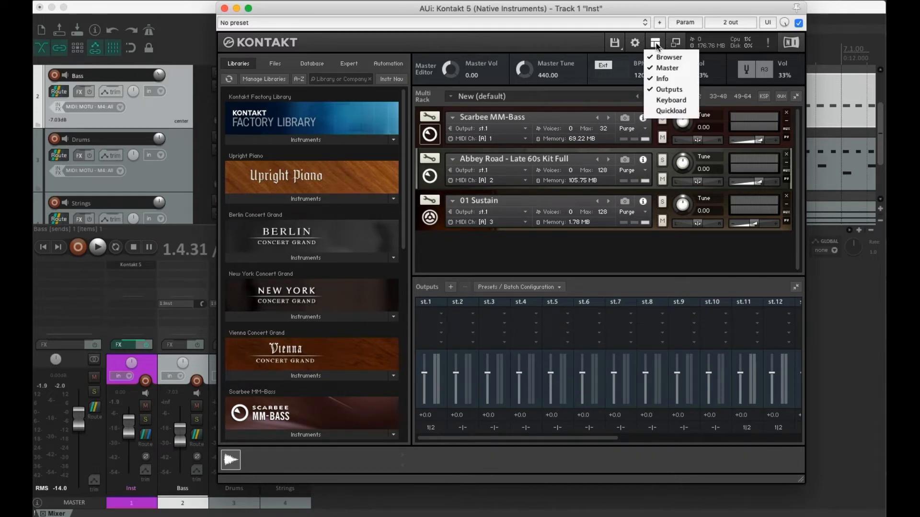
pyautogui.click(669, 89)
pyautogui.click(655, 43)
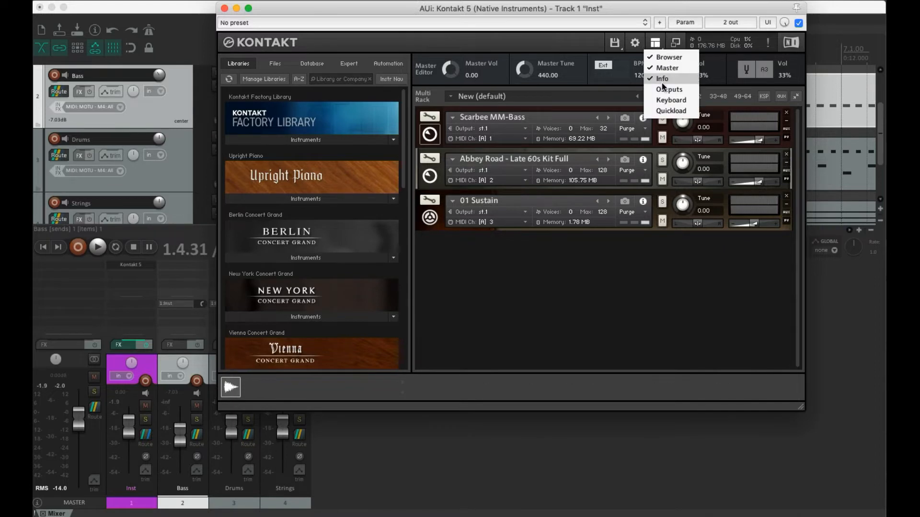
pyautogui.click(669, 89)
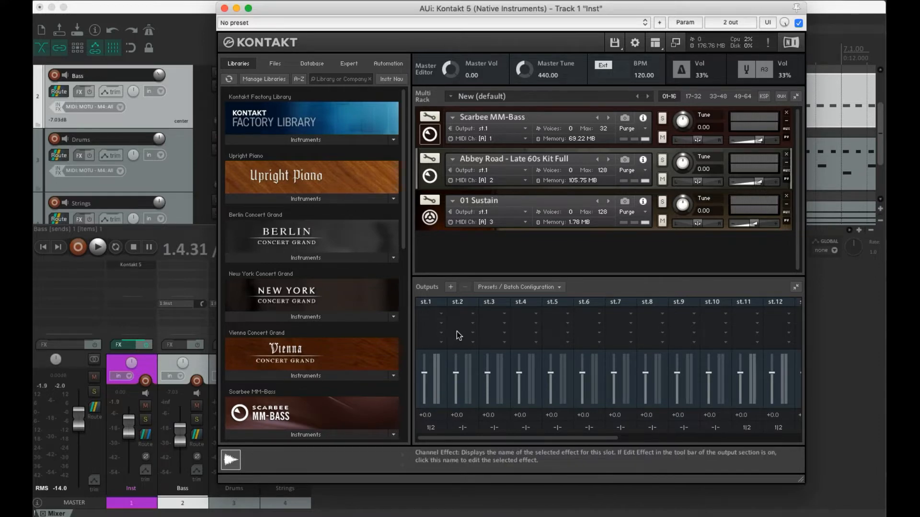
pyautogui.click(451, 289)
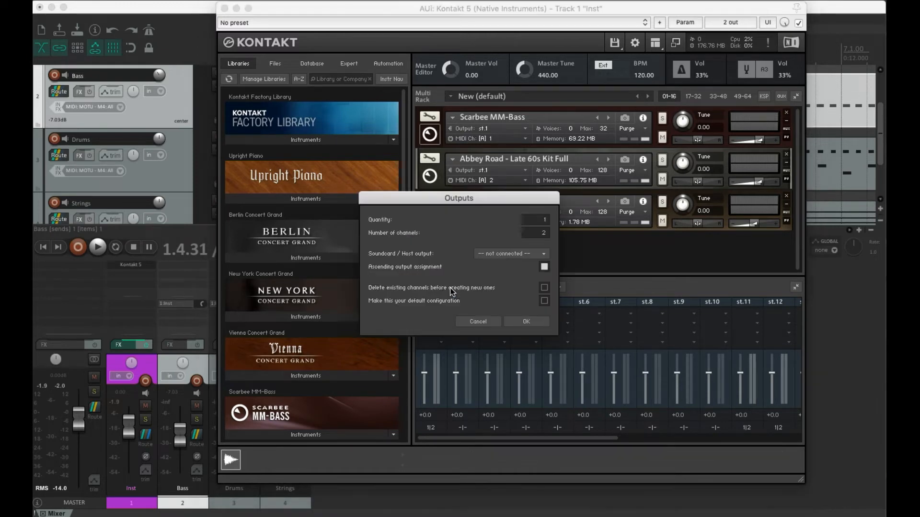
pyautogui.click(545, 219)
pyautogui.moveTo(544, 220); pyautogui.dragTo(549, 206)
pyautogui.click(499, 254)
pyautogui.click(500, 282)
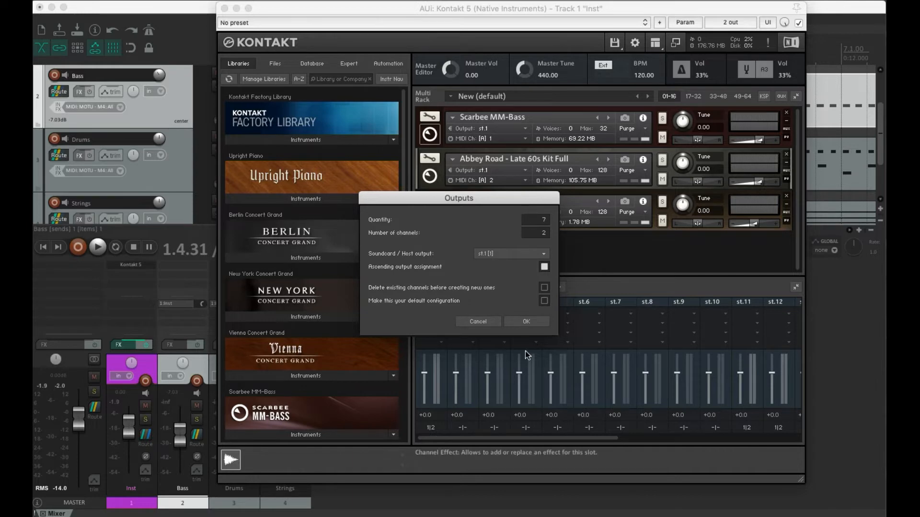
pyautogui.click(485, 321)
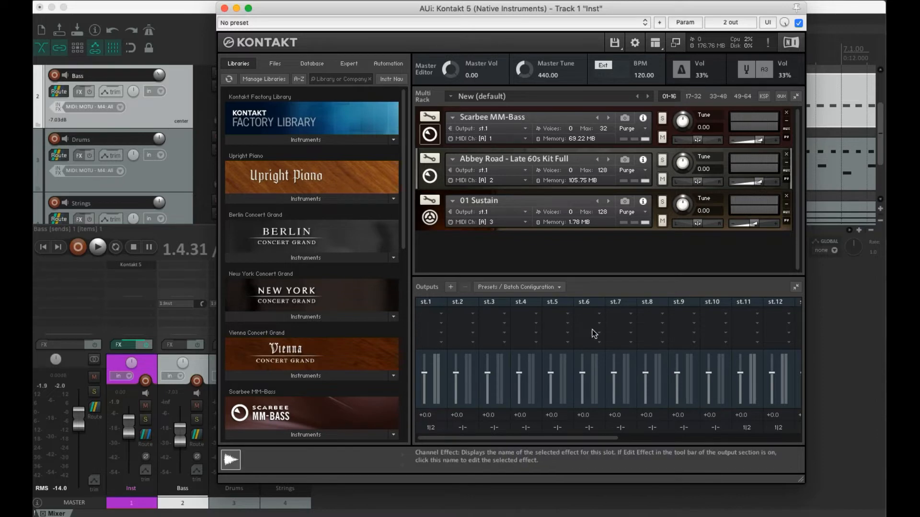
# Run the batch function that clears Kontakt's output section and creates one individual channel for each loaded instrument
pyautogui.click(558, 288)
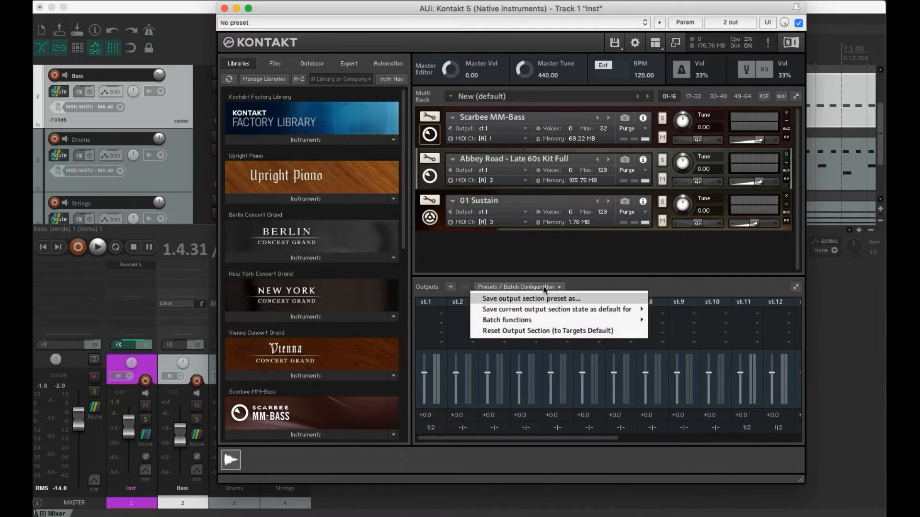
pyautogui.click(557, 268)
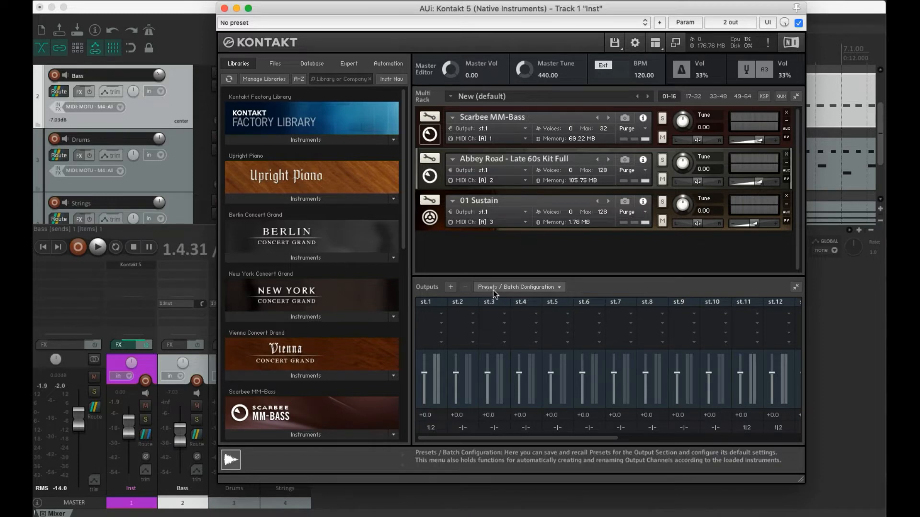
pyautogui.click(556, 289)
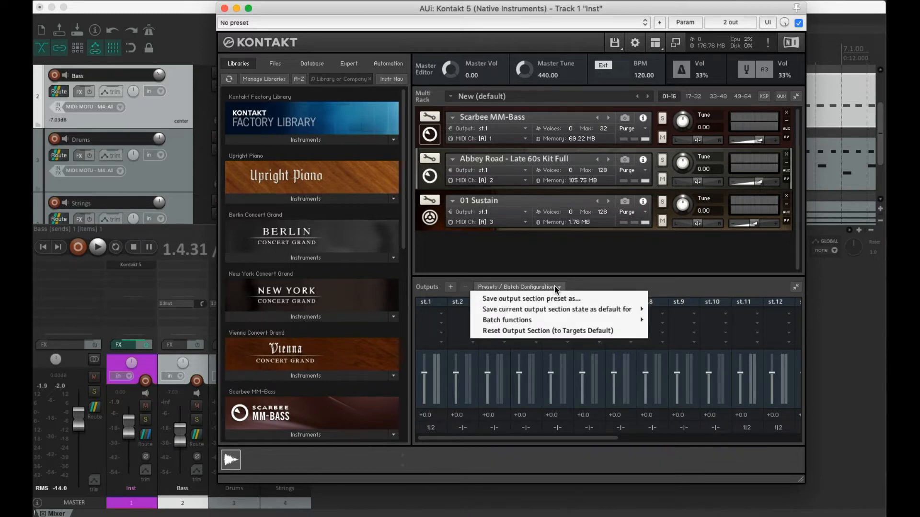
pyautogui.moveTo(548, 309)
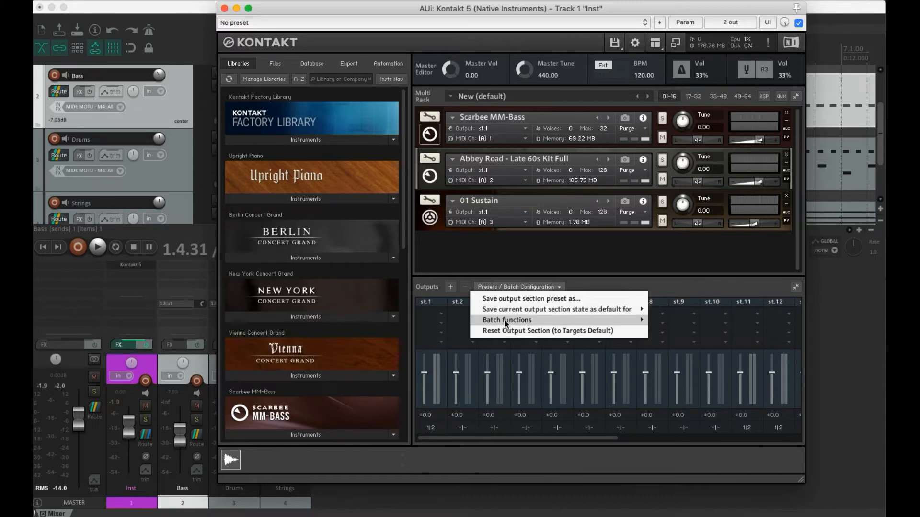
pyautogui.moveTo(505, 325)
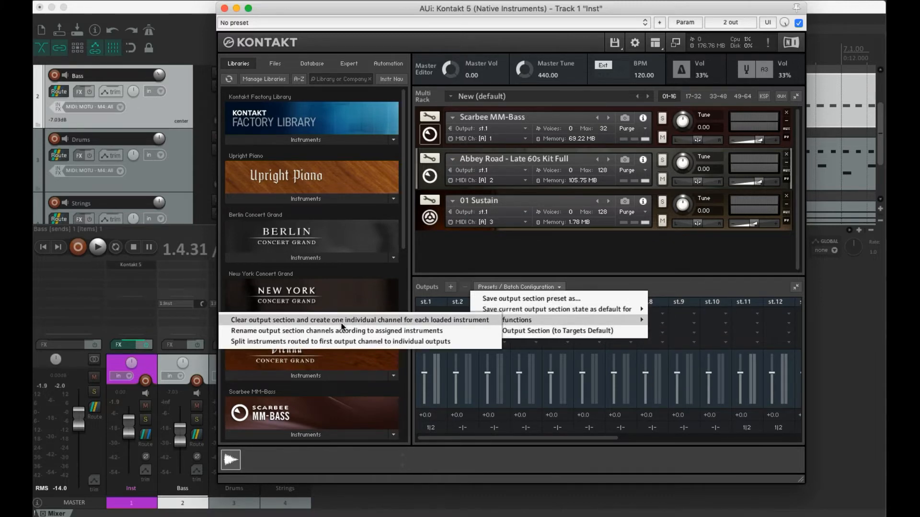
pyautogui.click(383, 318)
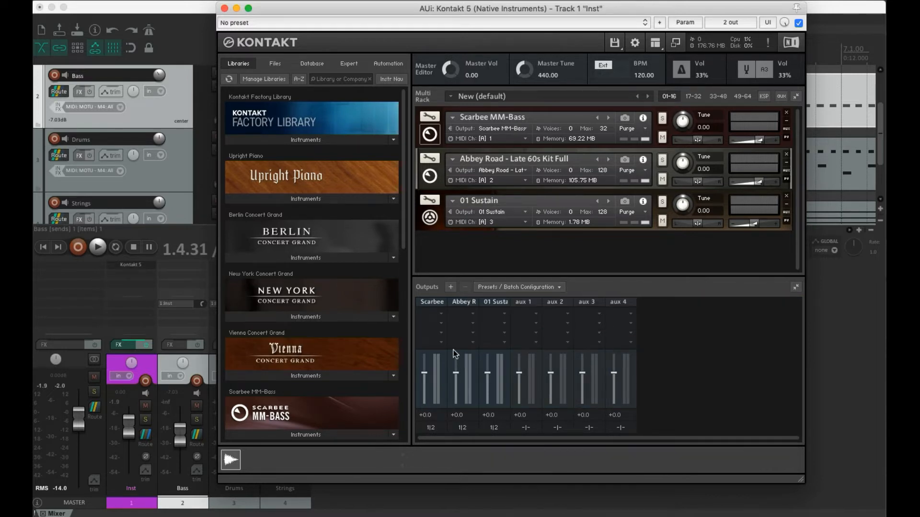
# Inspect the physical output assignment of the Scarbee MM-Bass output channel, and leave it without changes
pyautogui.click(427, 433)
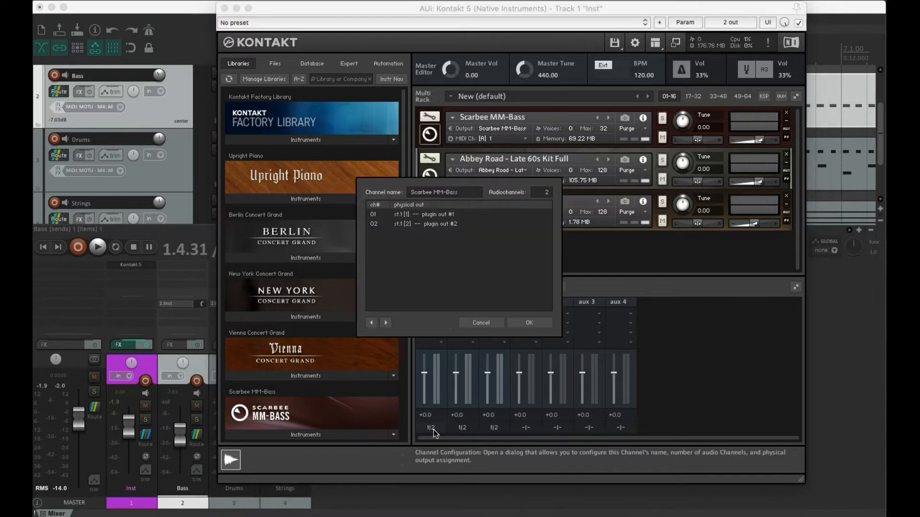
pyautogui.click(489, 326)
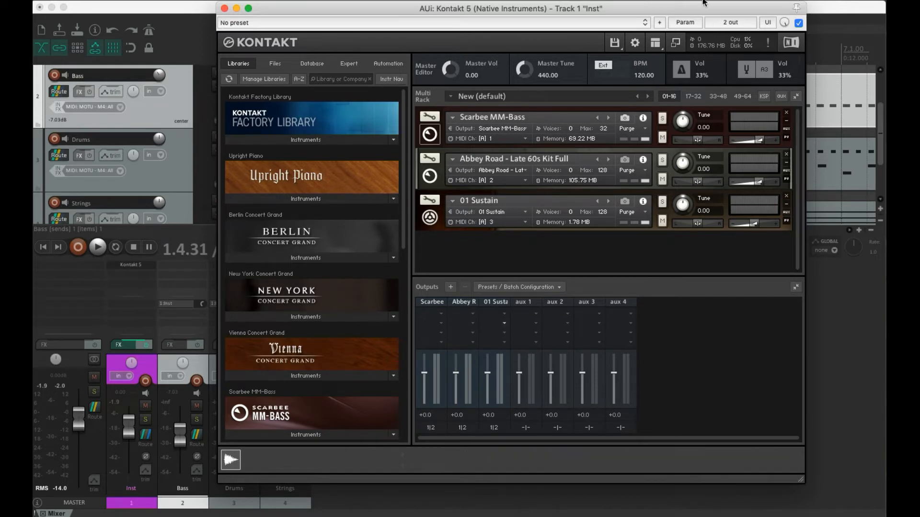
pyautogui.moveTo(703, 7); pyautogui.dragTo(659, 16)
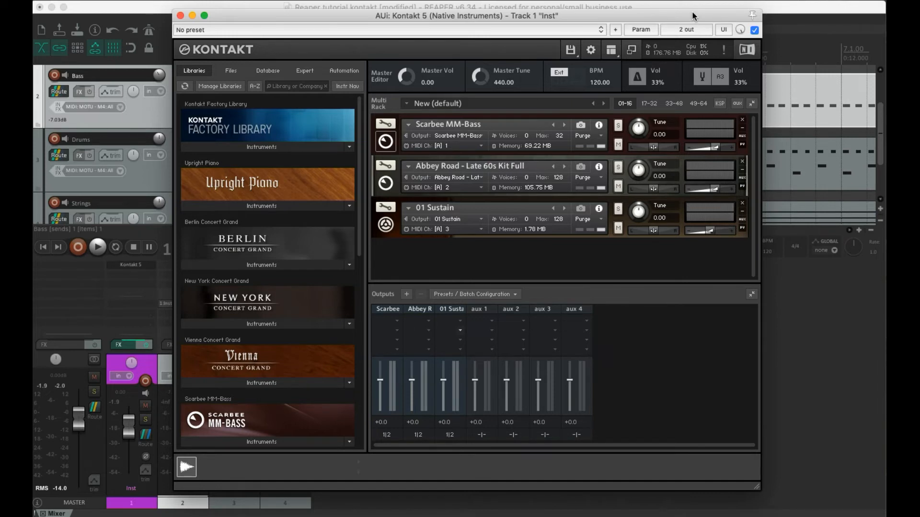
pyautogui.click(597, 13)
pyautogui.moveTo(597, 14); pyautogui.dragTo(620, 14)
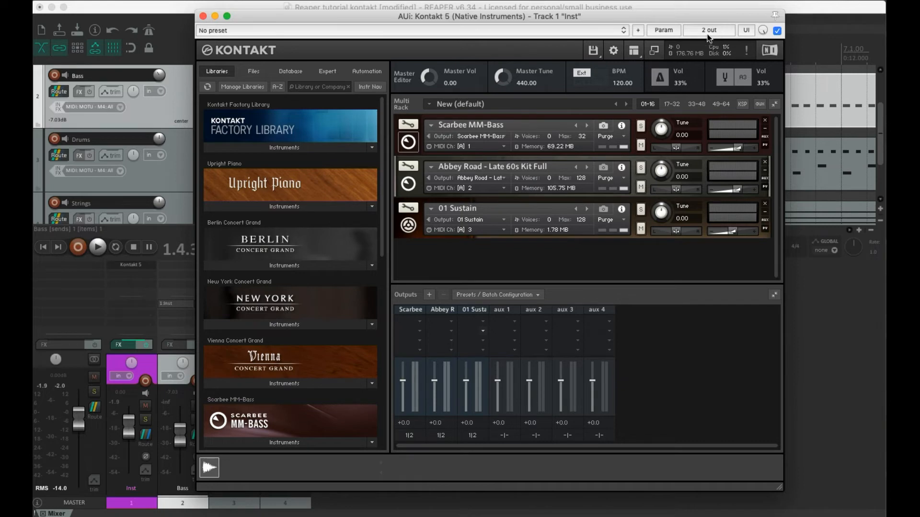
# Expand Kontakt's plug-in pin connector from the stereo pair to 10 output channels, and close the connector window
pyautogui.click(700, 18)
pyautogui.moveTo(700, 18); pyautogui.dragTo(688, 15)
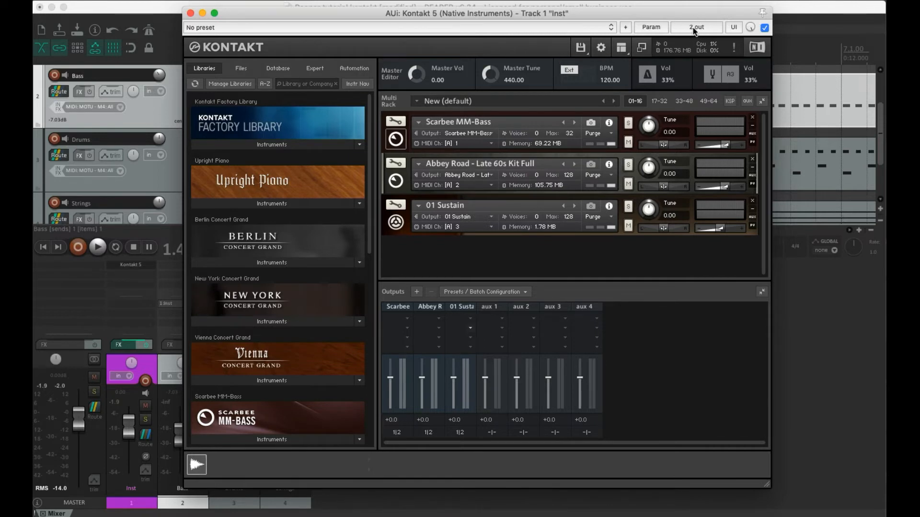
pyautogui.click(699, 29)
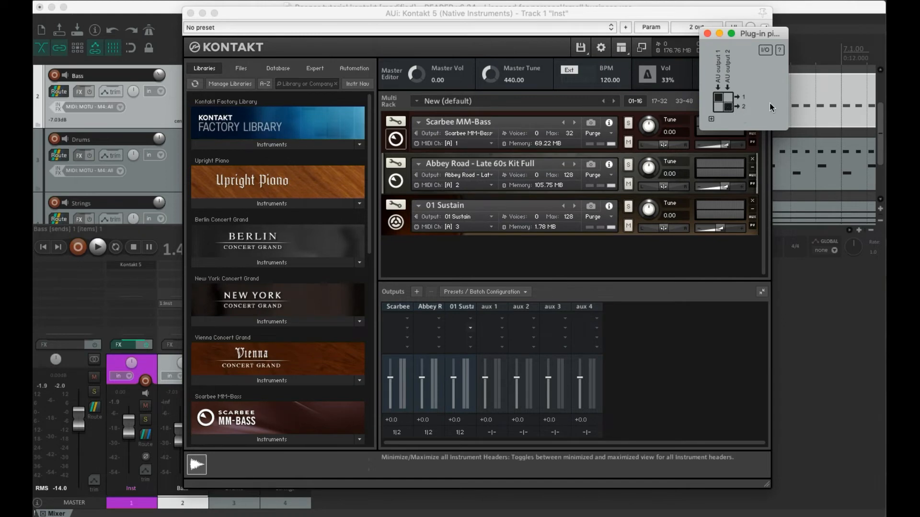
pyautogui.click(711, 120)
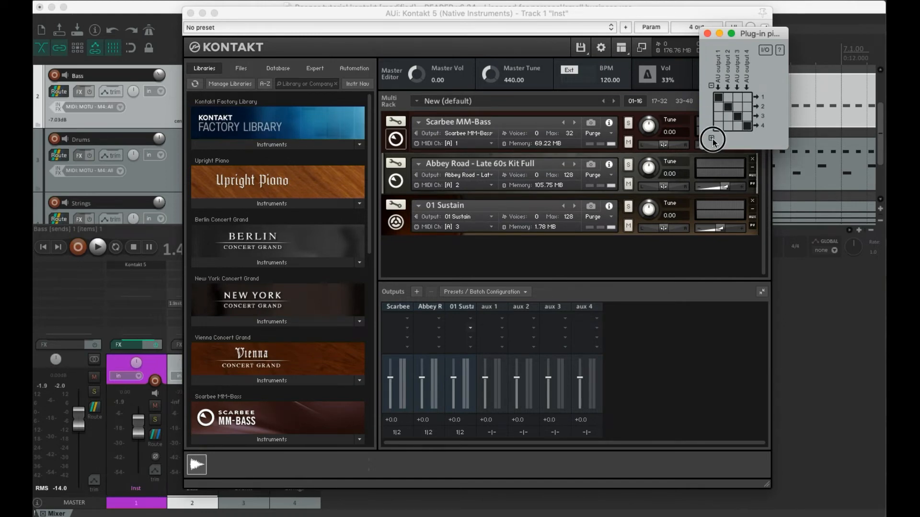
pyautogui.click(711, 137)
pyautogui.click(711, 157)
pyautogui.click(711, 176)
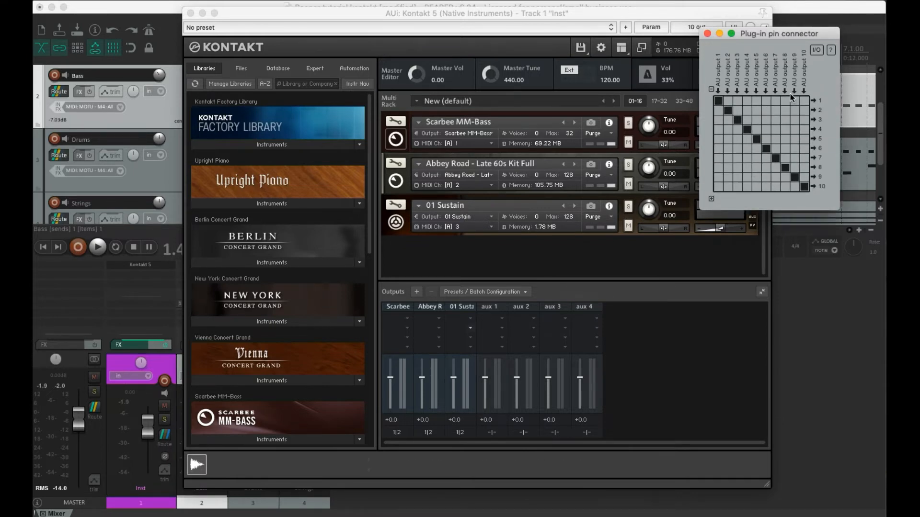
pyautogui.click(707, 33)
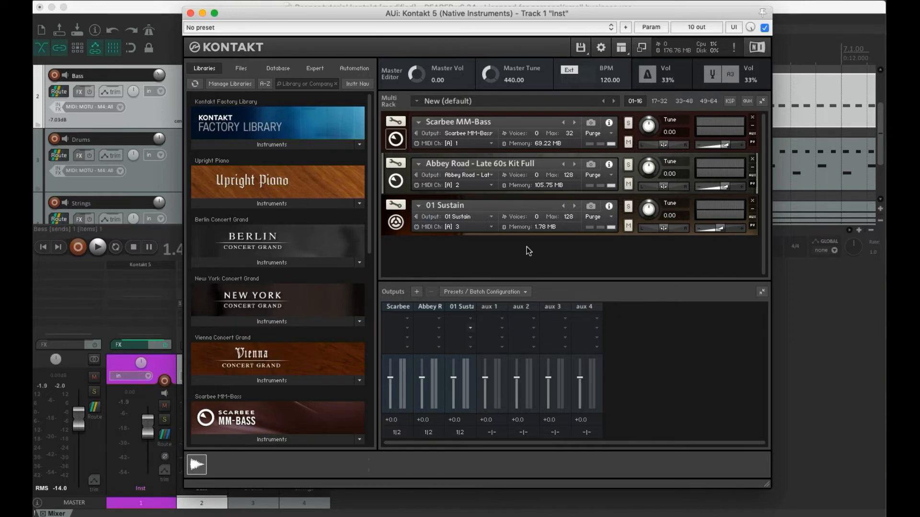
# Rerun the batch function that clears Kontakt's output section and creates one individual channel per loaded instrument, and close the plug-in window
pyautogui.click(494, 291)
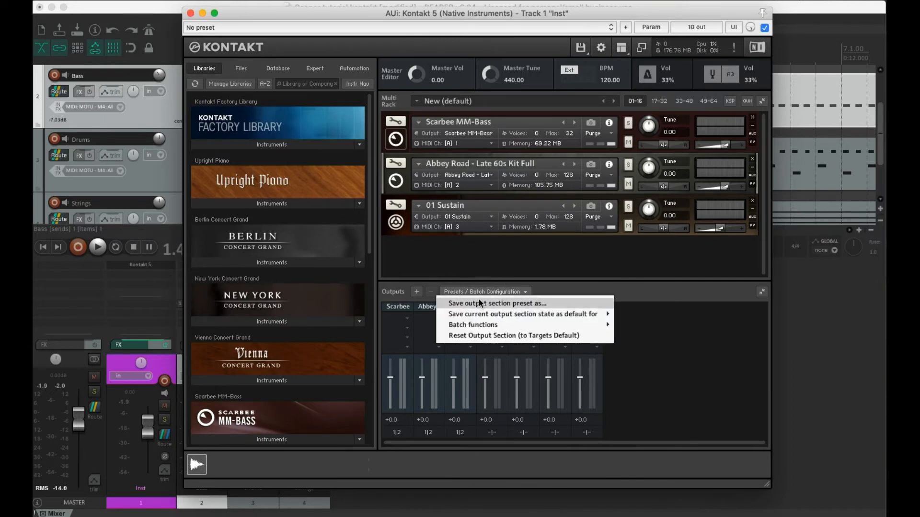
pyautogui.moveTo(502, 321)
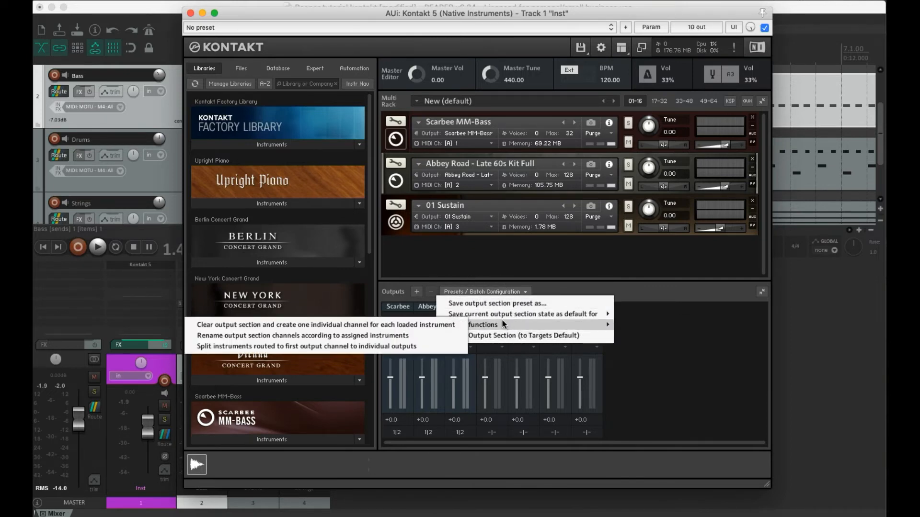
pyautogui.click(375, 325)
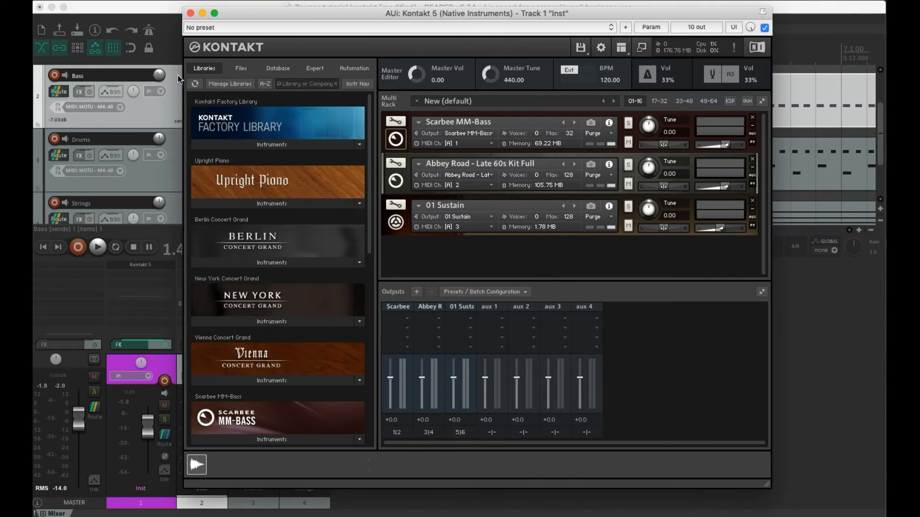
pyautogui.click(192, 13)
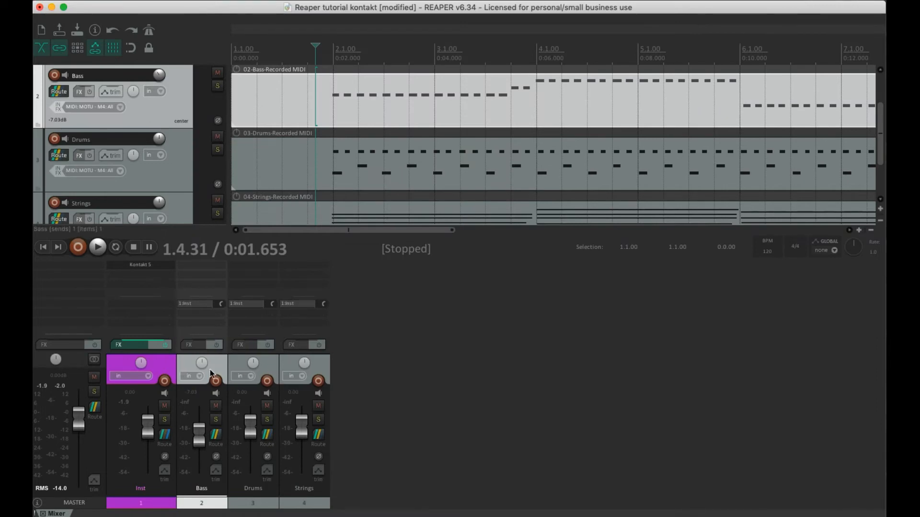
# Play the project briefly to check the Inst track's channel meters, and review Kontakt's output assignments
pyautogui.click(241, 368)
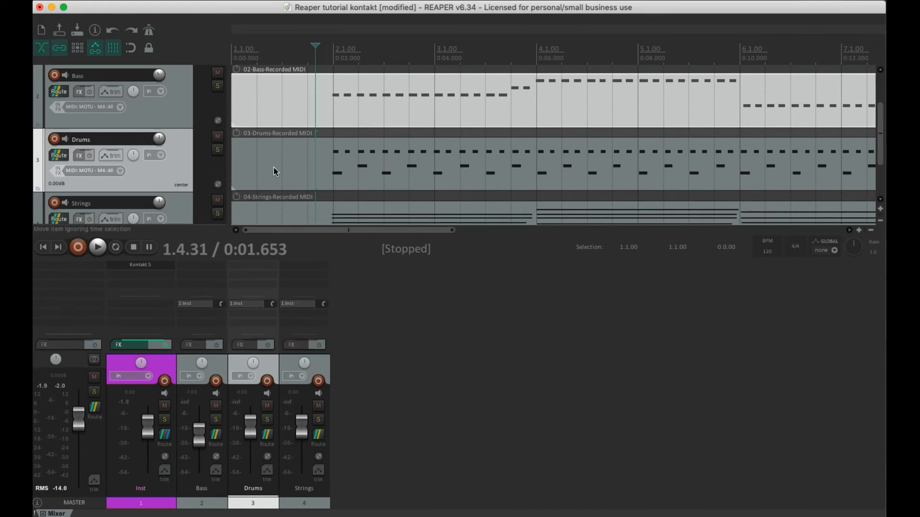
pyautogui.press('space')
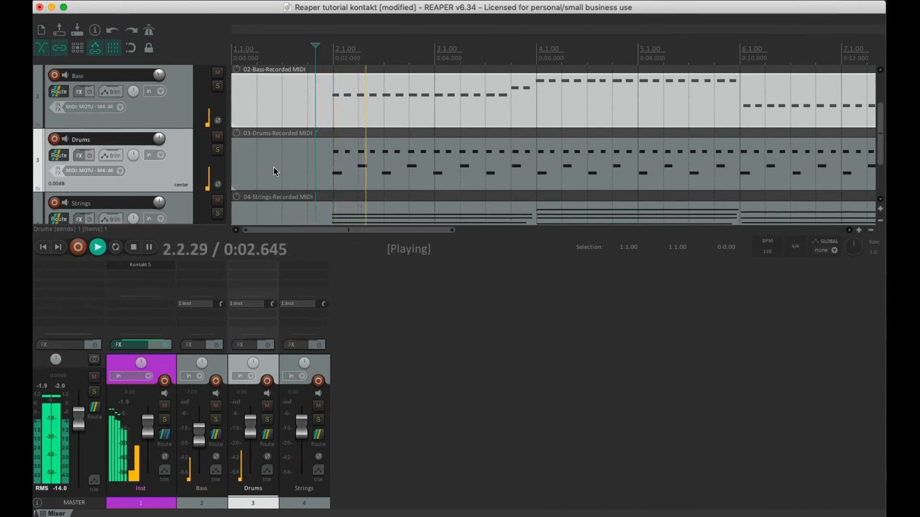
pyautogui.press('space')
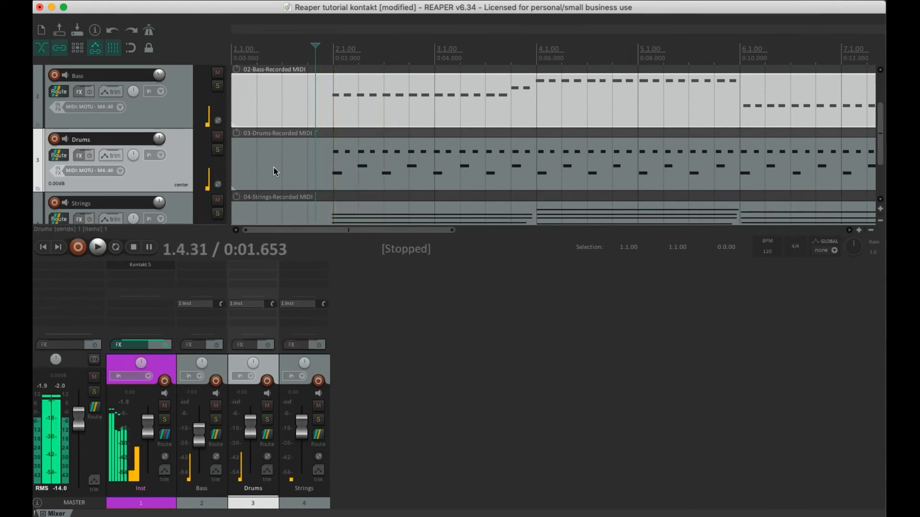
pyautogui.click(142, 264)
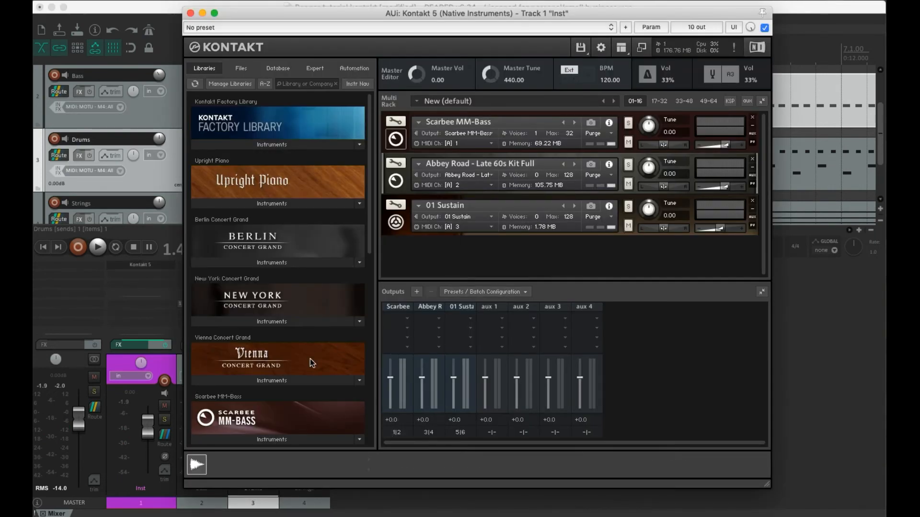
pyautogui.click(190, 13)
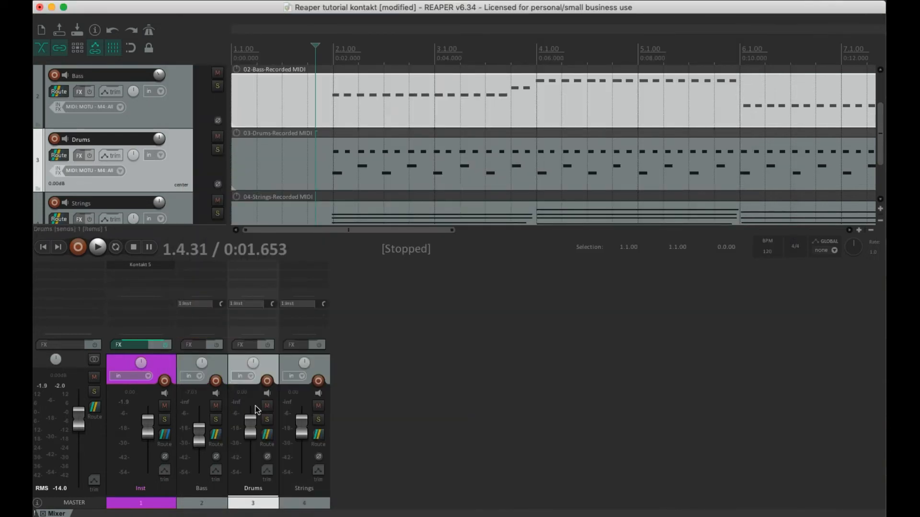
# Create a send from the Inst track to the Bass track, keeping audio channels 1/2 as the source
pyautogui.moveTo(164, 437)
pyautogui.moveTo(164, 434); pyautogui.dragTo(216, 361)
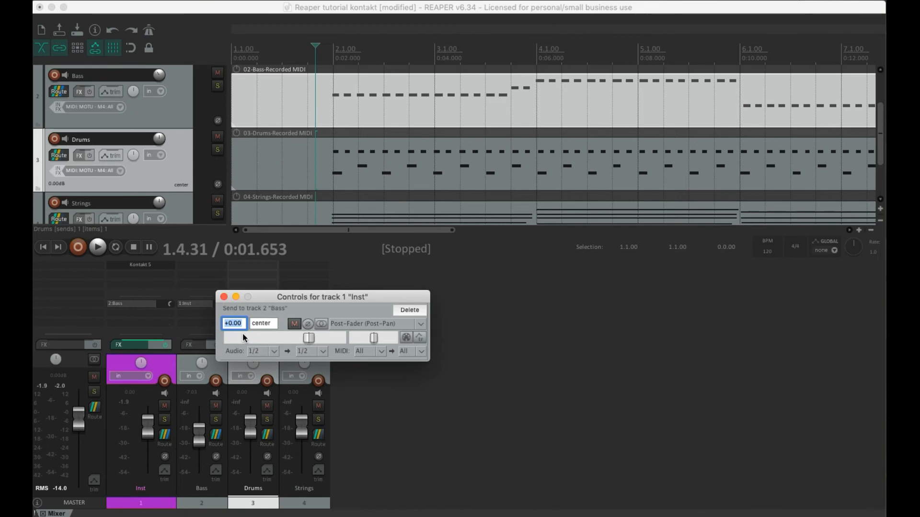
pyautogui.click(223, 296)
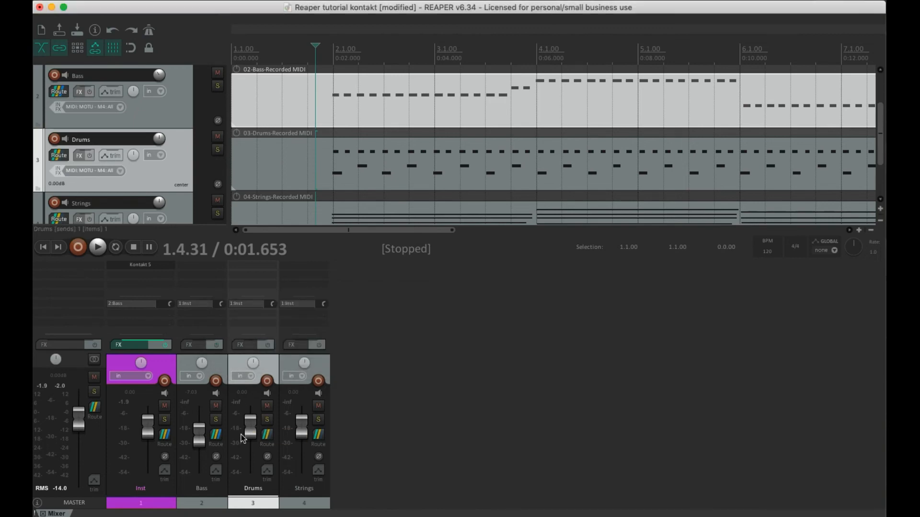
# Create a send from the Inst track to the Drums track with stereo source 3/4
pyautogui.moveTo(163, 433); pyautogui.dragTo(267, 363)
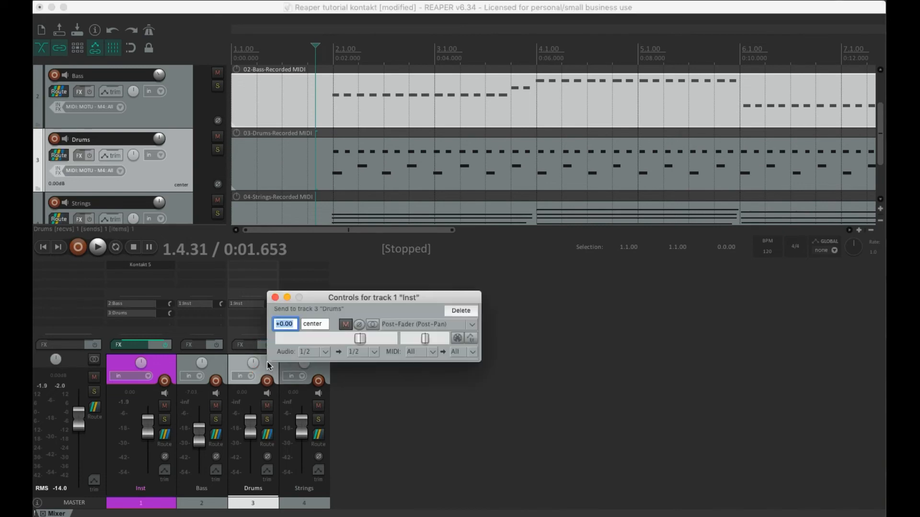
pyautogui.click(312, 353)
pyautogui.moveTo(347, 392)
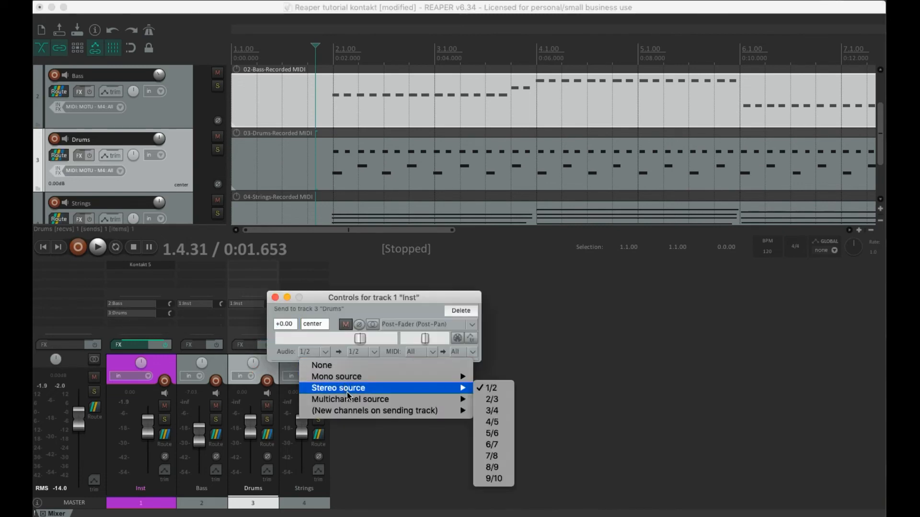
pyautogui.click(506, 412)
pyautogui.click(275, 298)
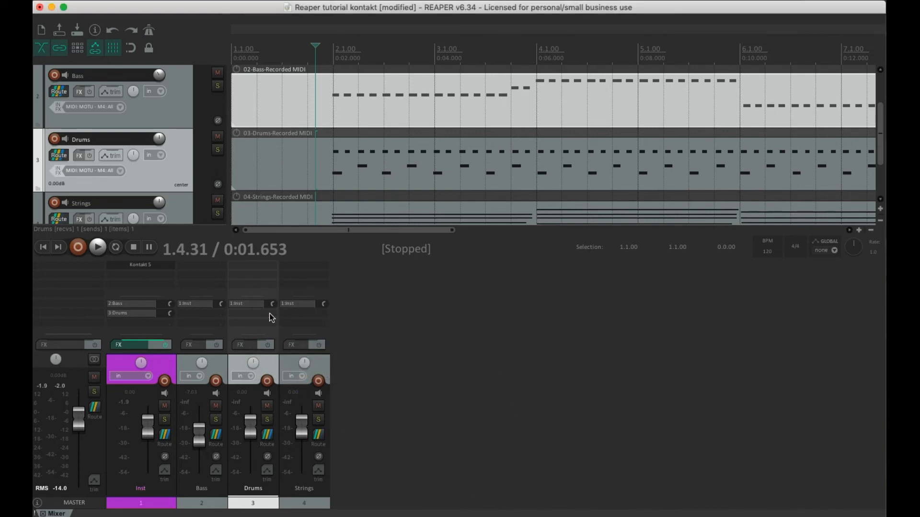
# Create a send from the Inst track to the Strings track with stereo source 5/6
pyautogui.moveTo(166, 435); pyautogui.dragTo(317, 361)
pyautogui.click(370, 351)
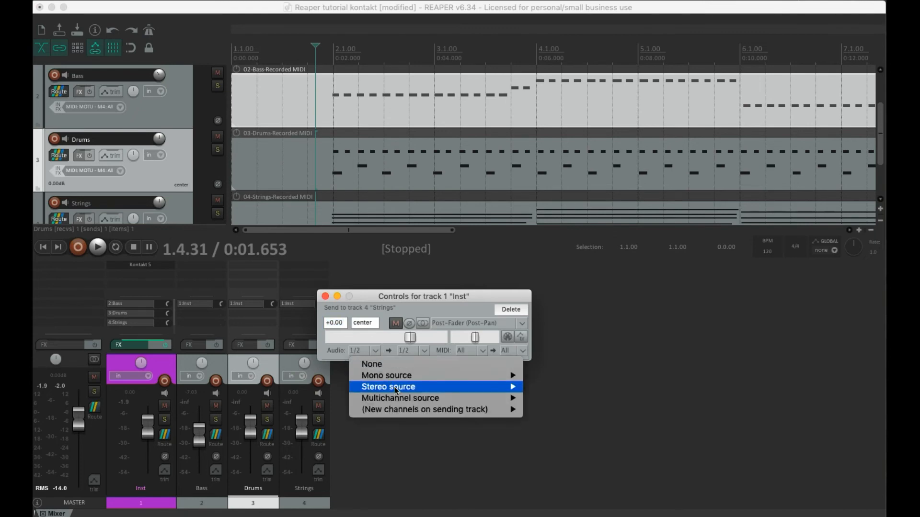
pyautogui.moveTo(401, 389)
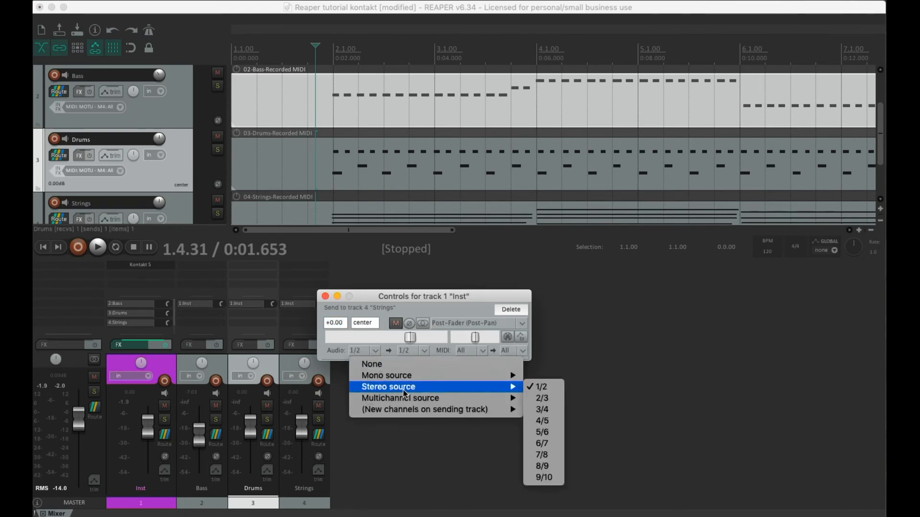
pyautogui.click(542, 432)
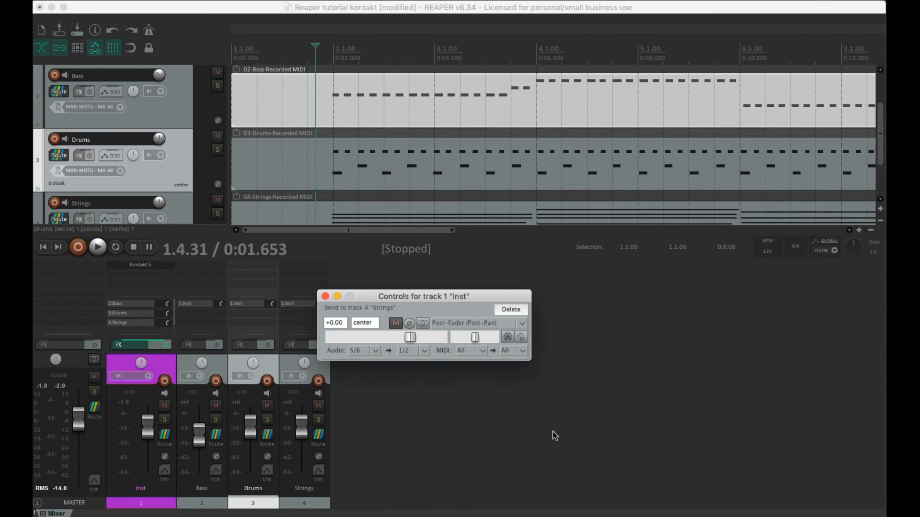
pyautogui.click(326, 296)
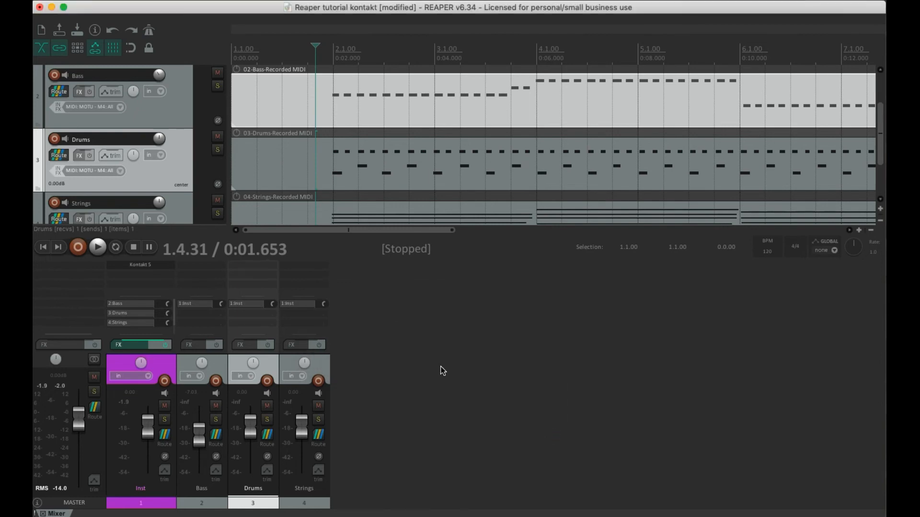
# Play the project to check the audio levels on the Bass, Drums and Strings tracks, and stop playback
pyautogui.press('space')
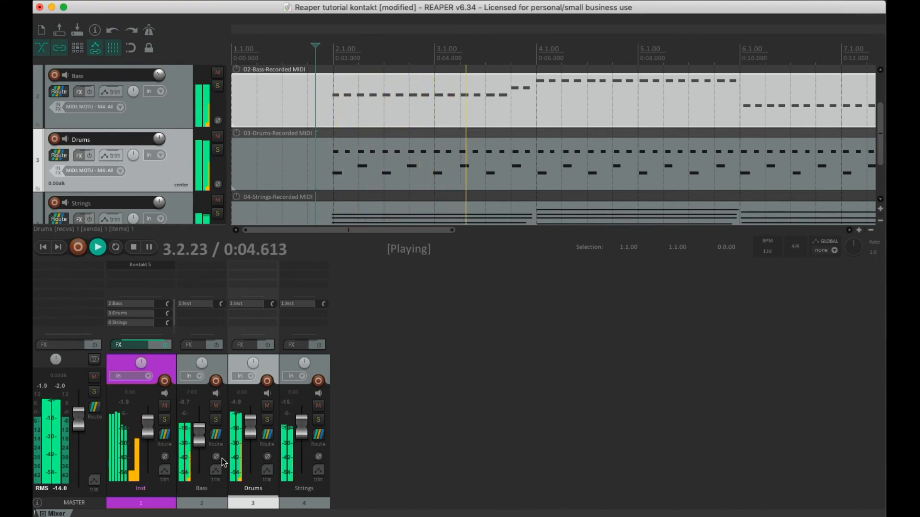
pyautogui.press('space')
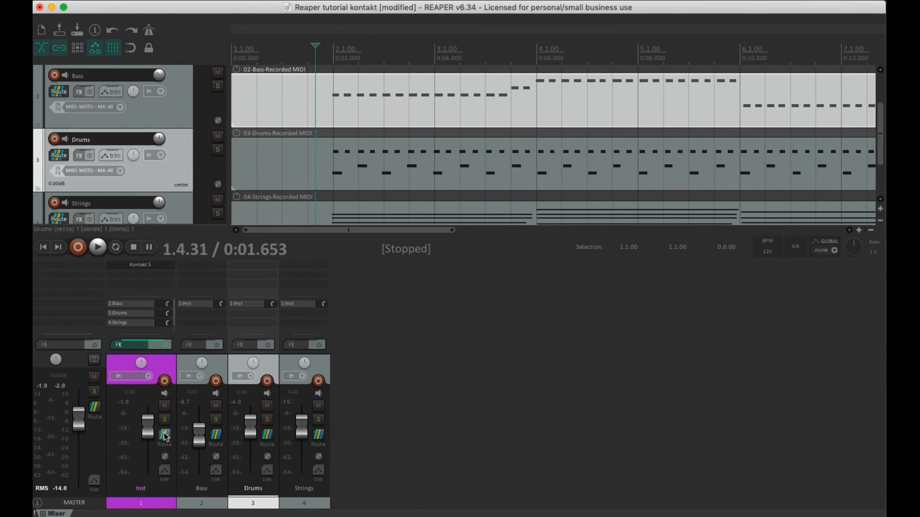
# Review the Inst track's sends and receives in its routing window, switching the master send on and off again
pyautogui.click(157, 360)
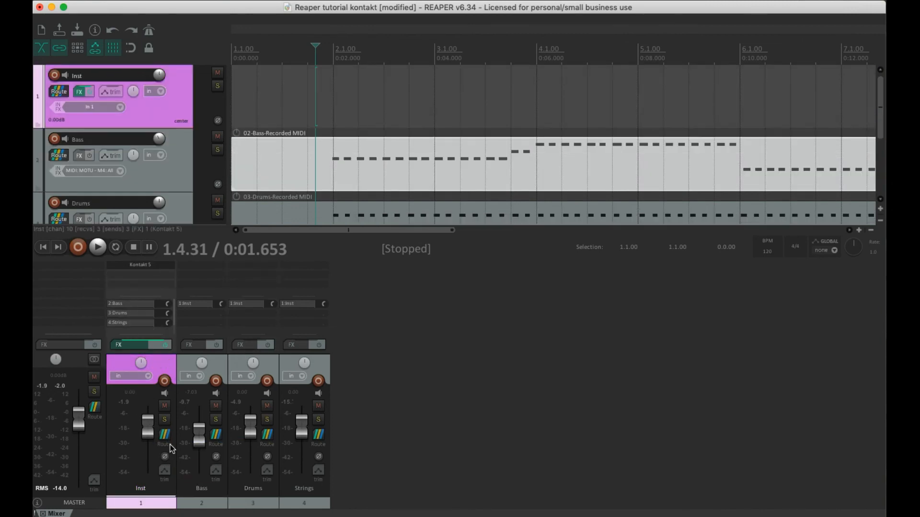
pyautogui.moveTo(165, 436)
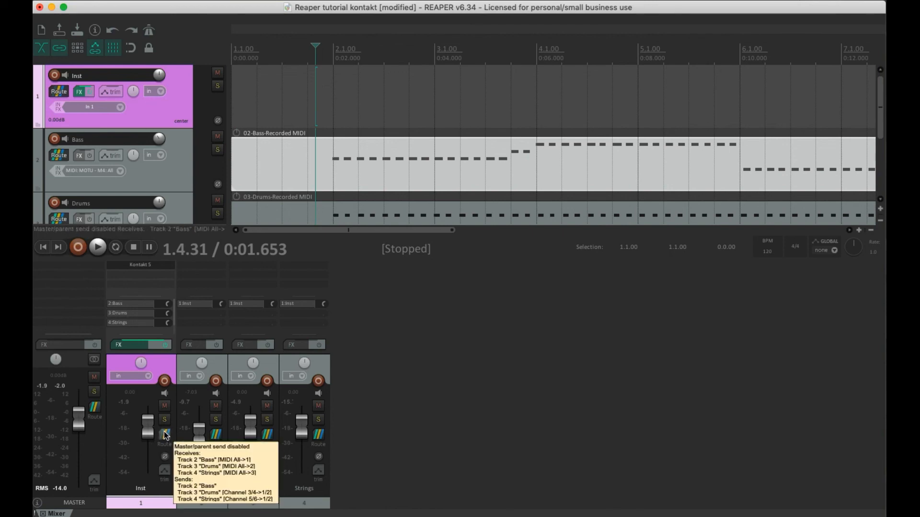
pyautogui.click(165, 435)
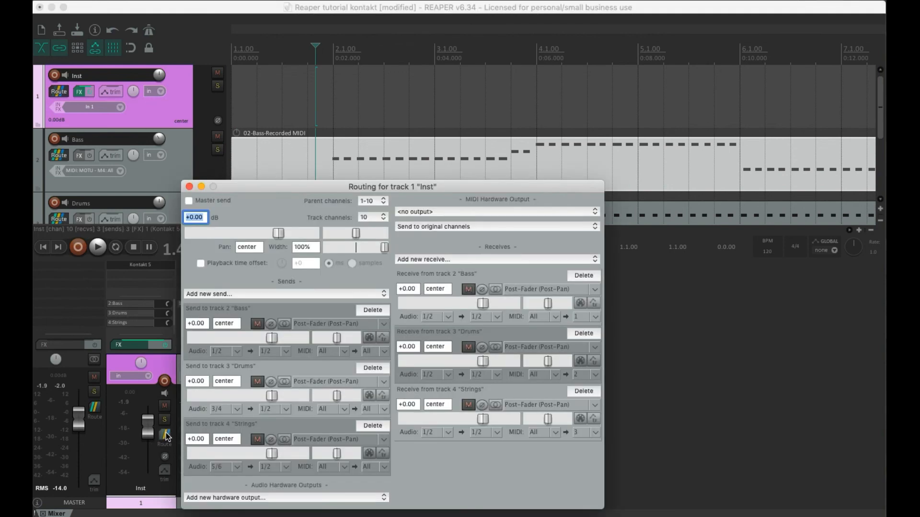
pyautogui.click(189, 201)
pyautogui.click(190, 201)
pyautogui.click(189, 187)
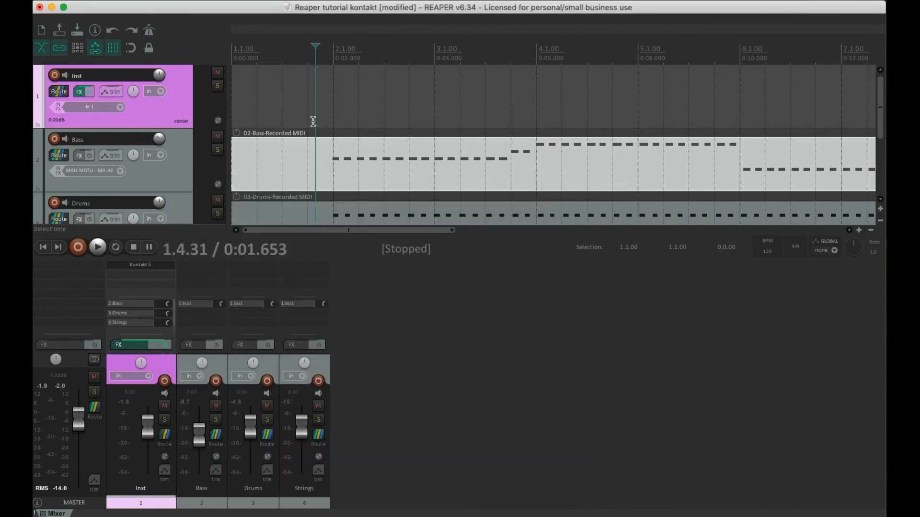
# Play the project from just before bar 2 to check the final multi-output routing, stop it and deselect the Bass track
pyautogui.click(317, 144)
pyautogui.press('space')
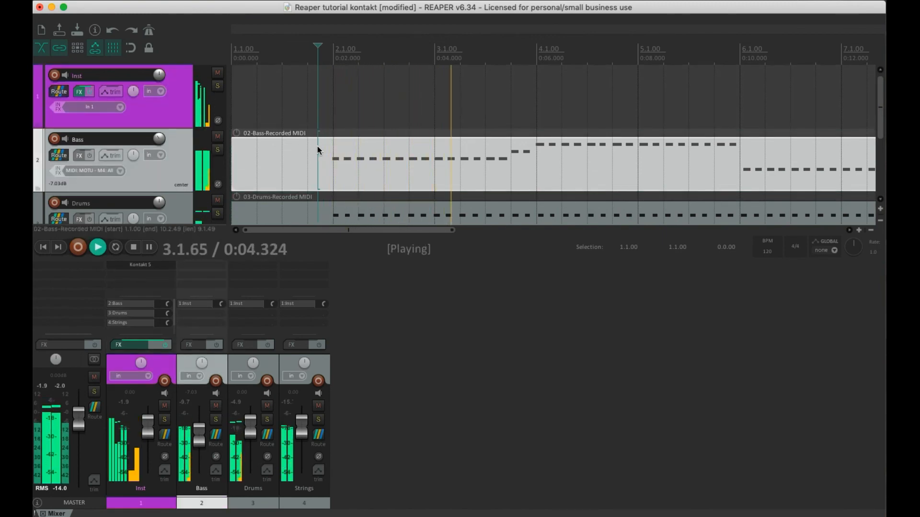
pyautogui.press('space')
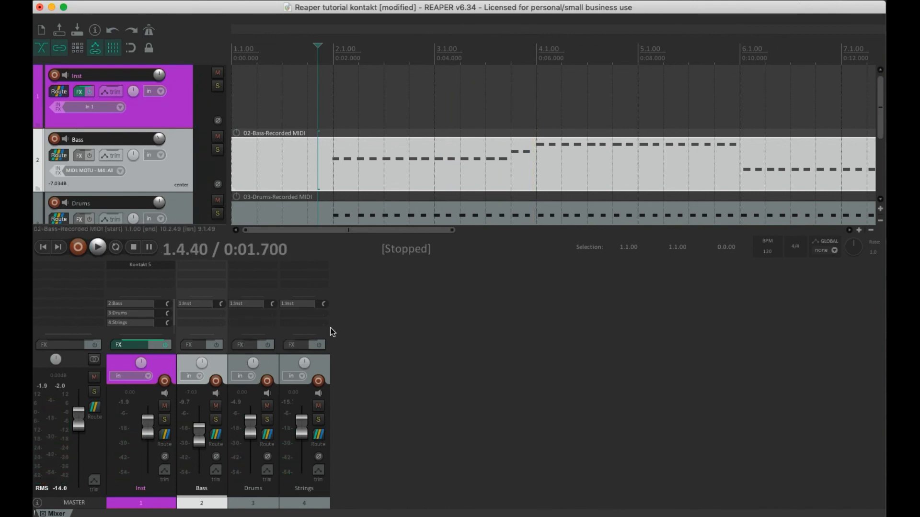
pyautogui.click(356, 324)
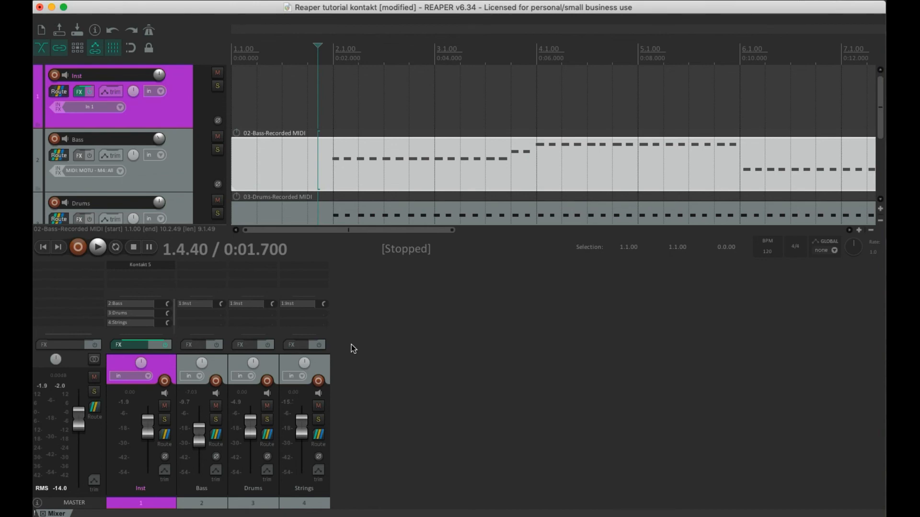